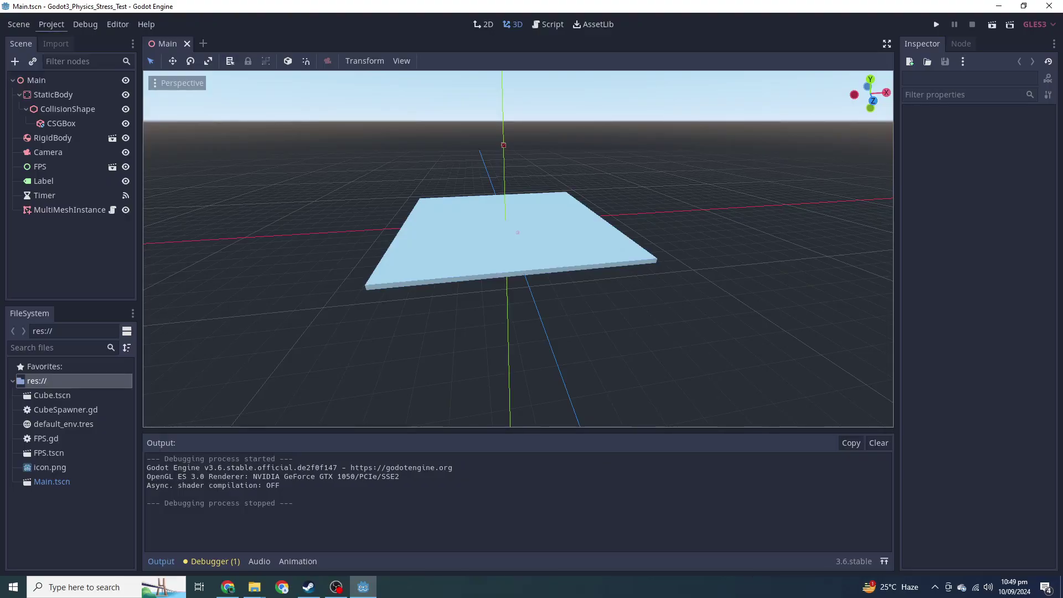
# In Project Settings, confirm Bullet is kept as the 3D physics engine
pyautogui.click(51, 24)
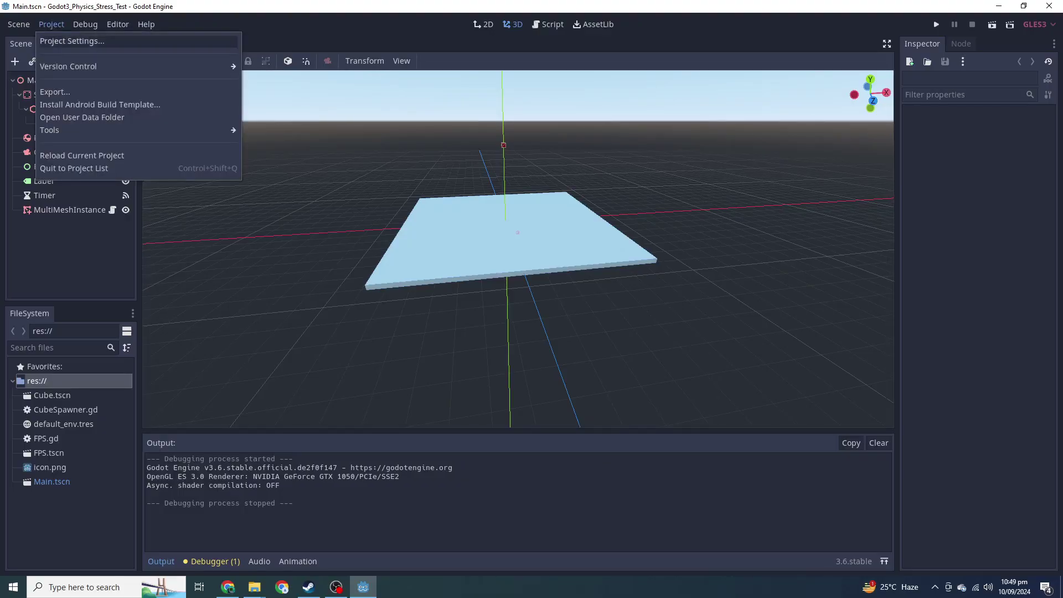
pyautogui.click(66, 40)
pyautogui.click(310, 307)
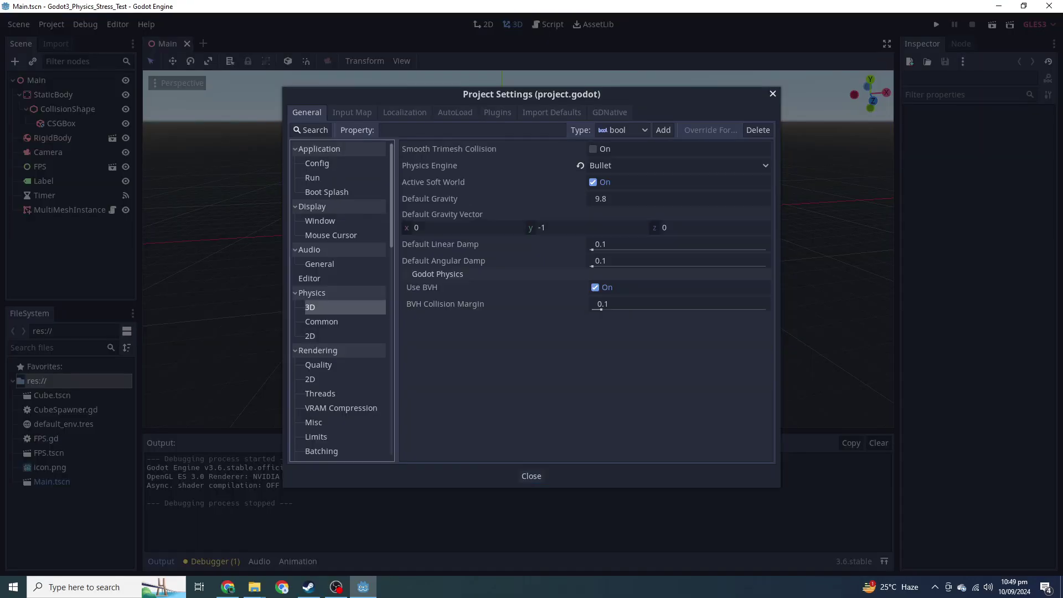
pyautogui.click(679, 165)
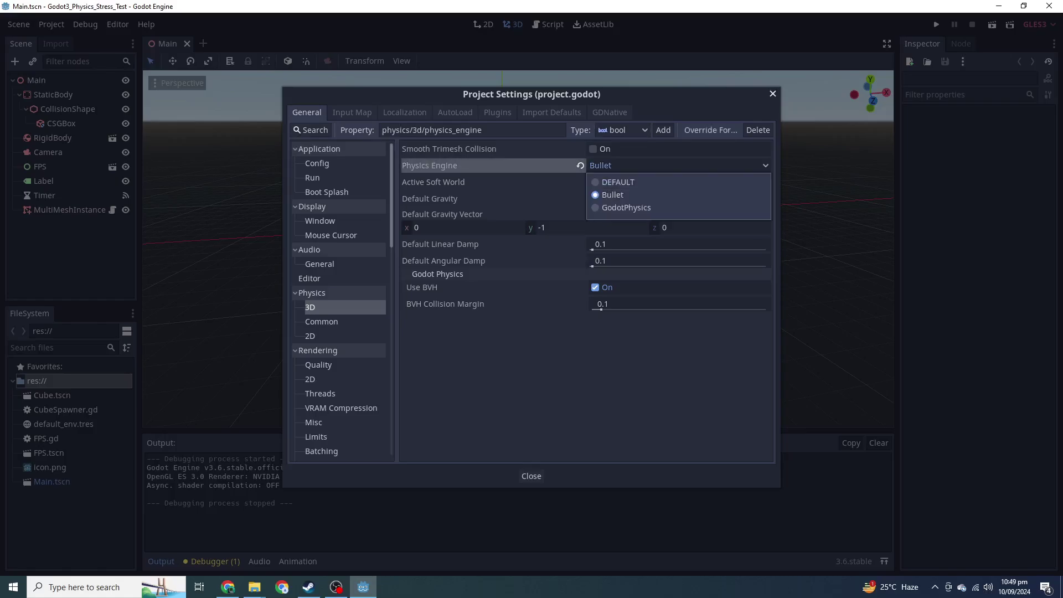
pyautogui.click(609, 194)
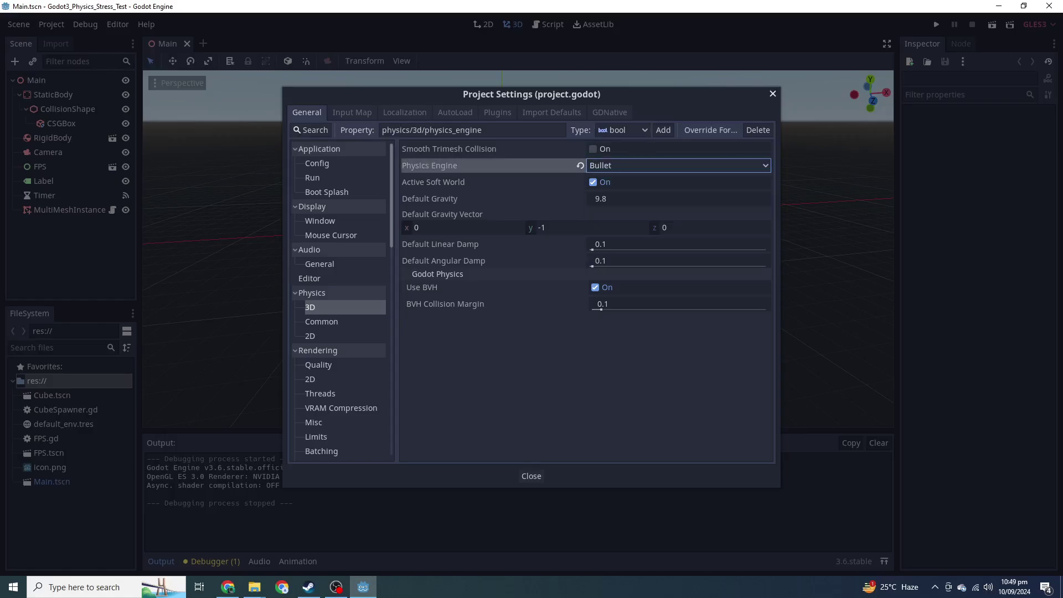
# Review the common and 2D physics settings, then run the cube-spawning stress test
pyautogui.click(322, 322)
pyautogui.click(310, 336)
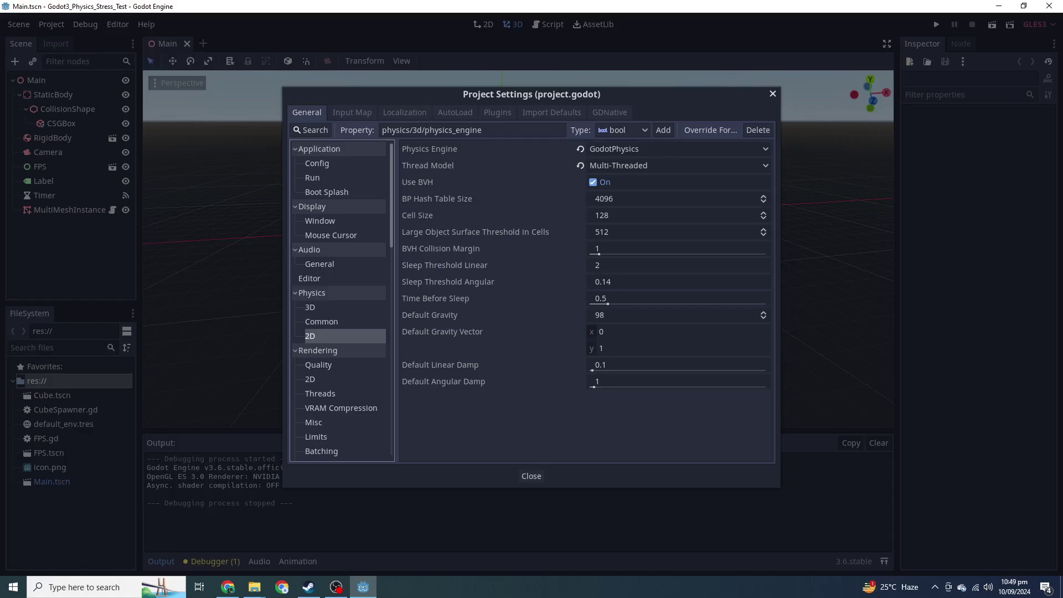
pyautogui.press('Escape')
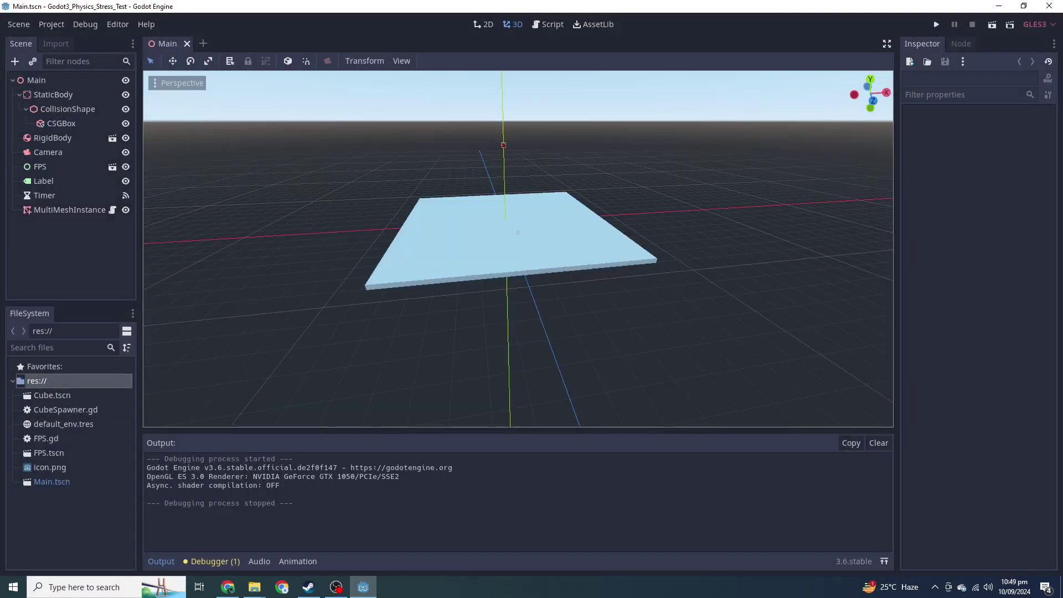
pyautogui.click(936, 24)
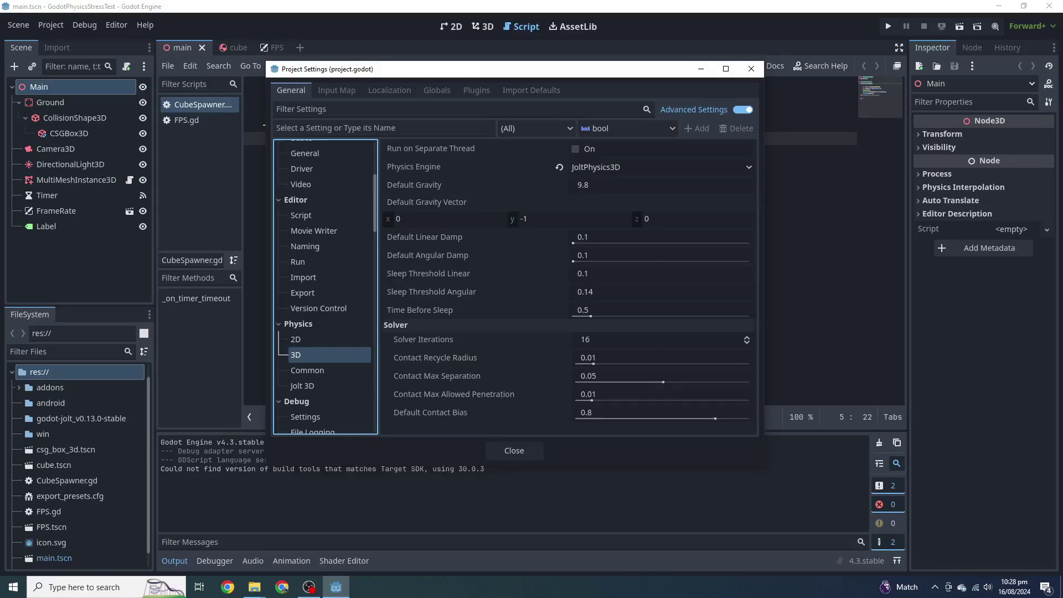
# Keep JoltPhysics3D as the 3D physics engine and check the Physics Ticks per Second setting
pyautogui.click(659, 167)
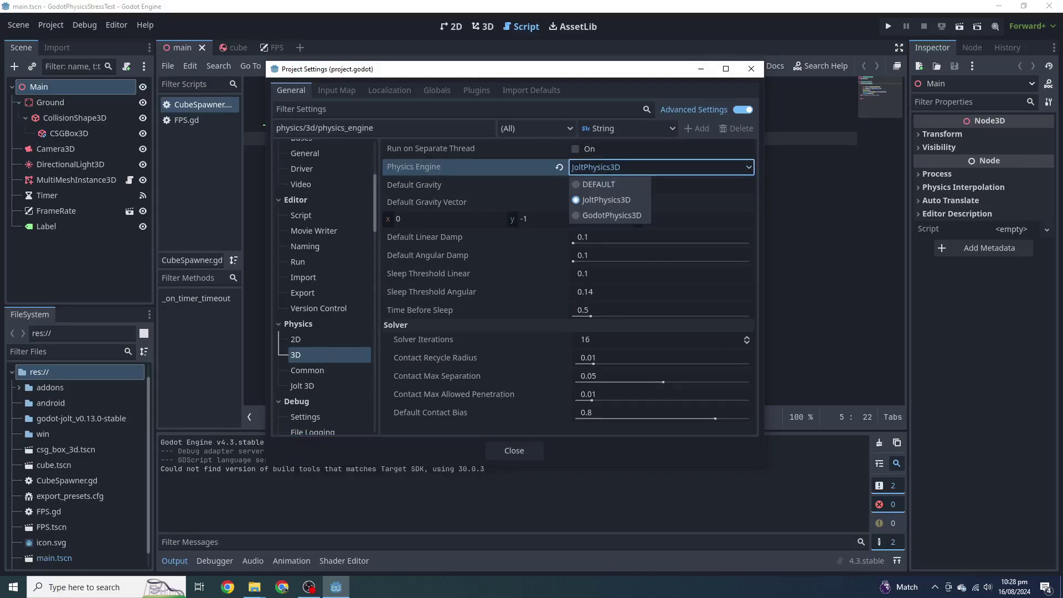
pyautogui.click(606, 200)
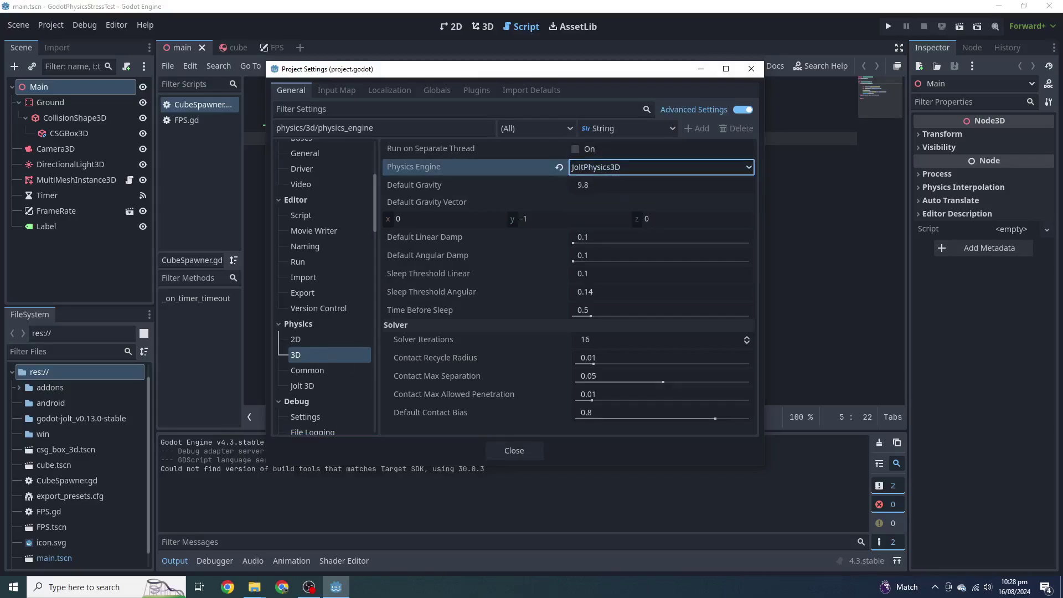
pyautogui.click(307, 371)
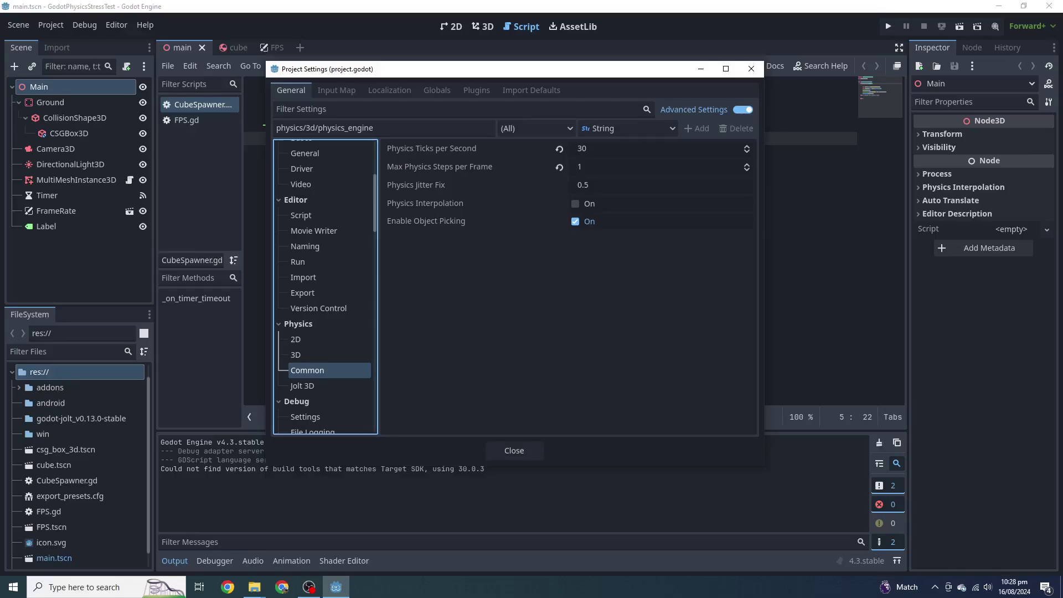
pyautogui.click(581, 149)
pyautogui.press('Tab')
pyautogui.press('Tab')
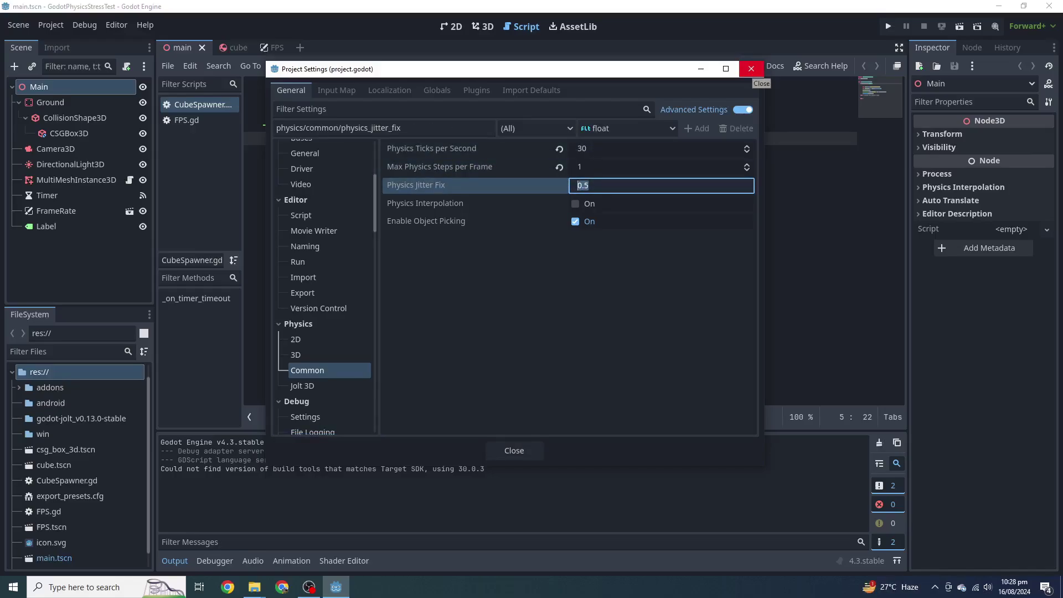
pyautogui.click(752, 70)
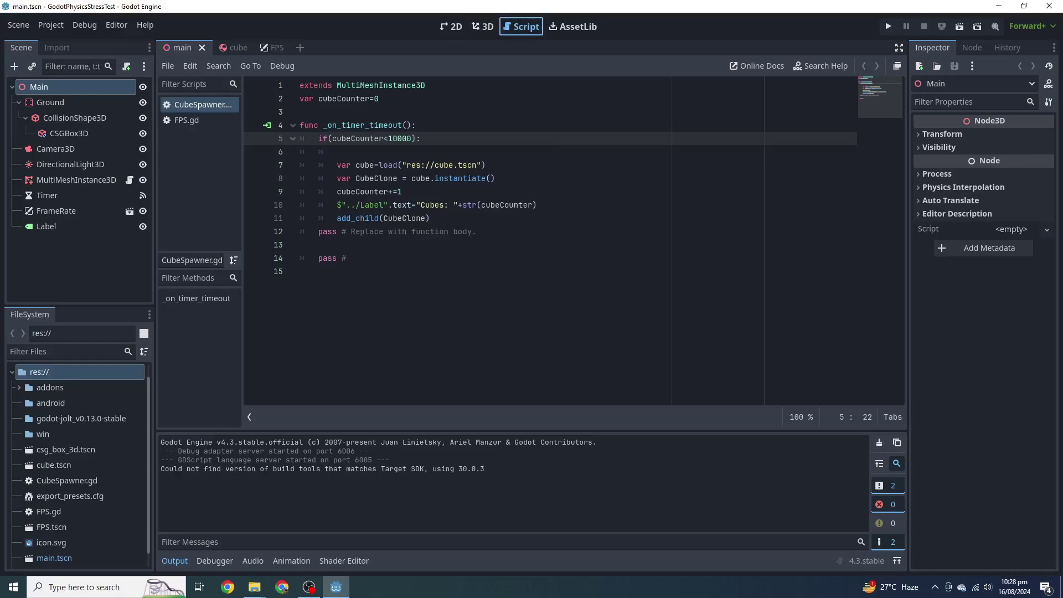
# Scroll the CubeSpawner.gd script back to its 10000-cube spawn limit
pyautogui.keyDown('ctrl'); pyautogui.scroll(4, 548, 244); pyautogui.keyUp('ctrl')
pyautogui.keyDown('ctrl'); pyautogui.scroll(3, 548, 244); pyautogui.keyUp('ctrl')
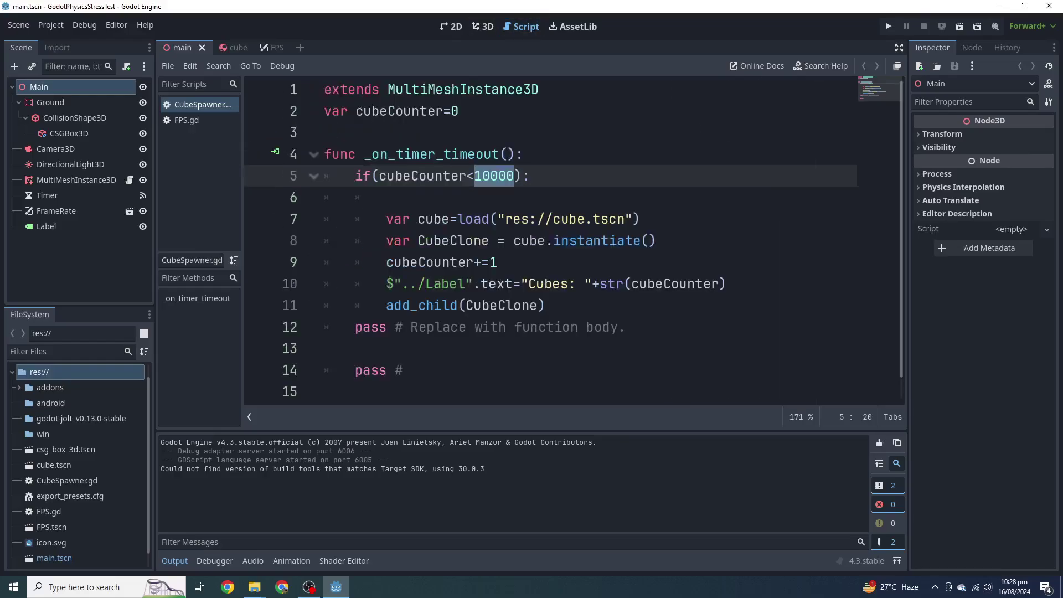
pyautogui.keyDown('ctrl'); pyautogui.scroll(5, 493, 188); pyautogui.keyUp('ctrl')
pyautogui.click(493, 187)
pyautogui.click(597, 218)
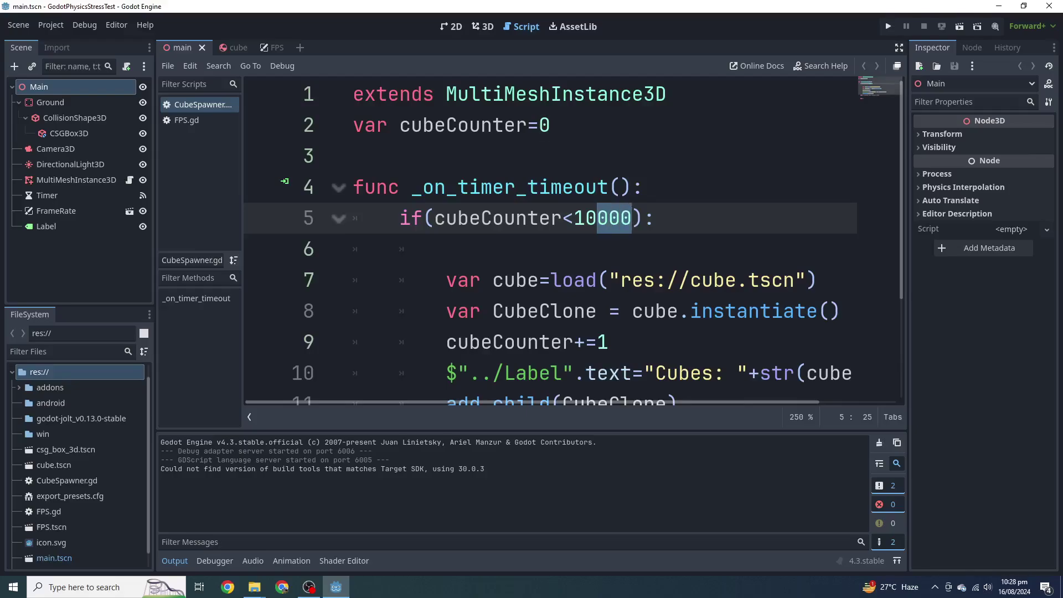
# Run the Godot 4.3 stress test project to start spawning red cubes
pyautogui.click(888, 26)
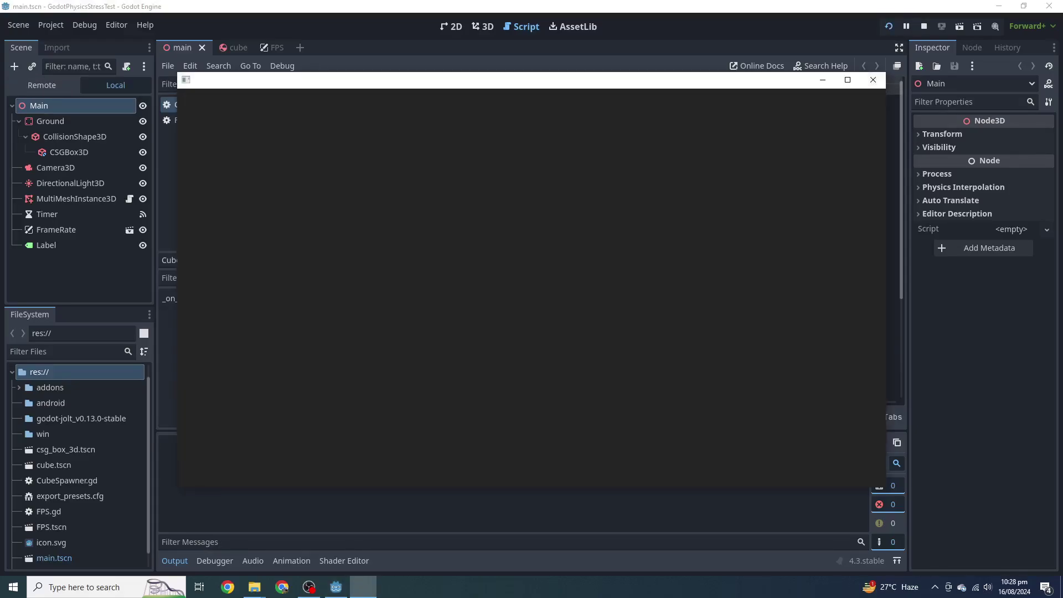